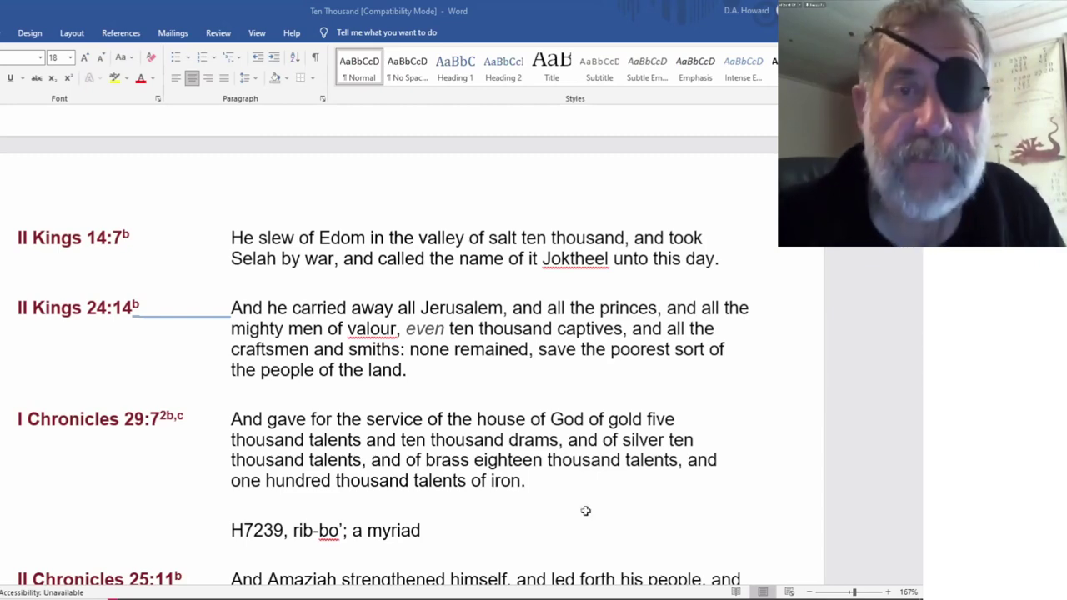
Step: Switch to the Talents workbook in Excel and make the shekel's metric value in the Dividing the Talent table bold
{"action": "key", "text": "alt+Tab"}
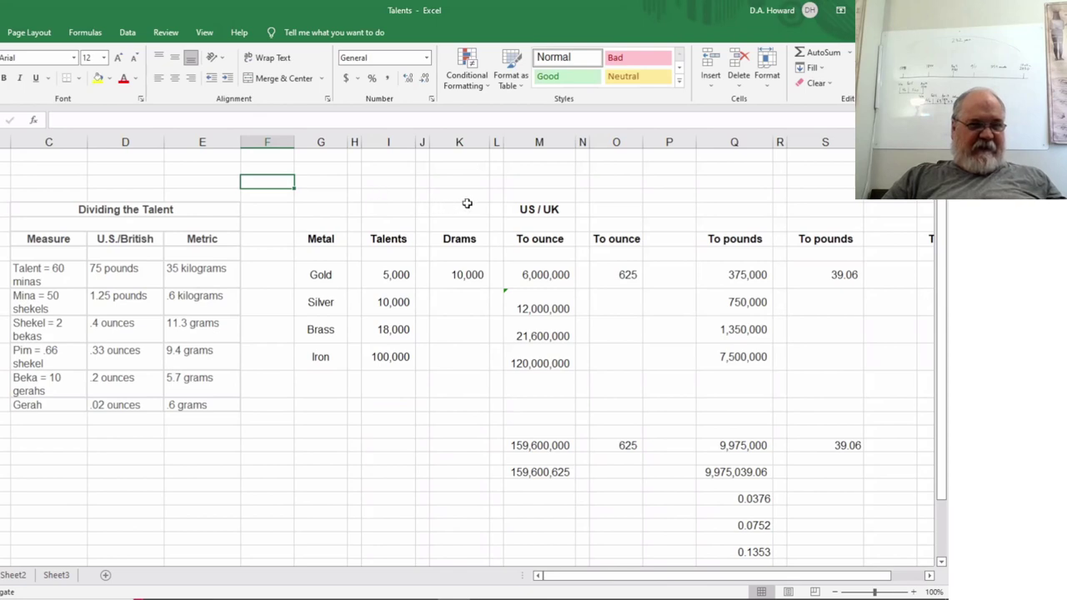
{"action": "scroll", "coordinate": [467, 203], "scroll_direction": "down", "scroll_amount": 1}
{"action": "scroll", "coordinate": [467, 204], "scroll_direction": "up", "scroll_amount": 1}
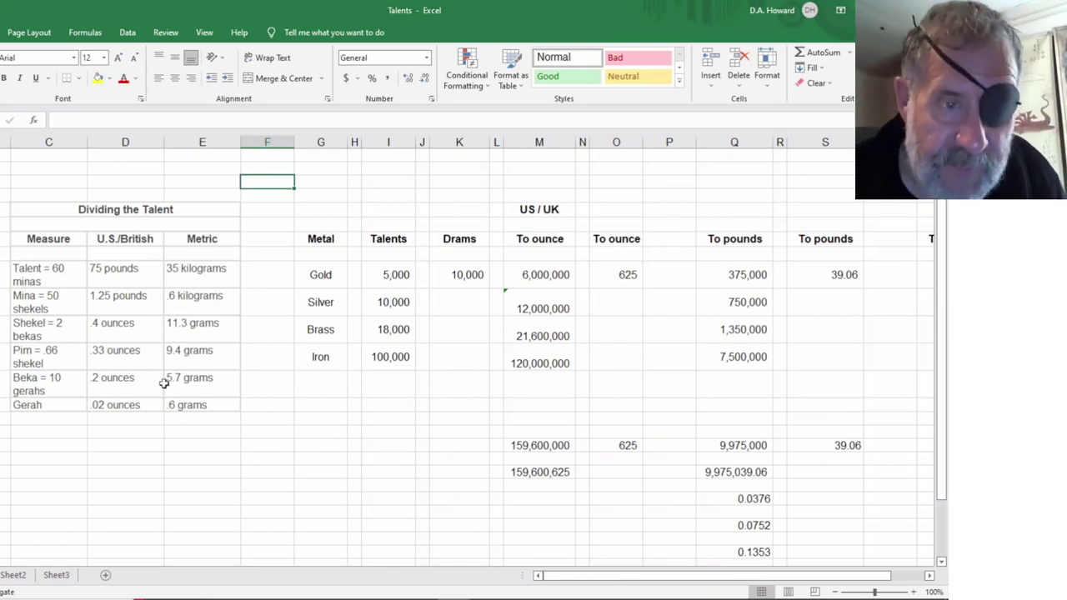
{"action": "left_click", "coordinate": [191, 331]}
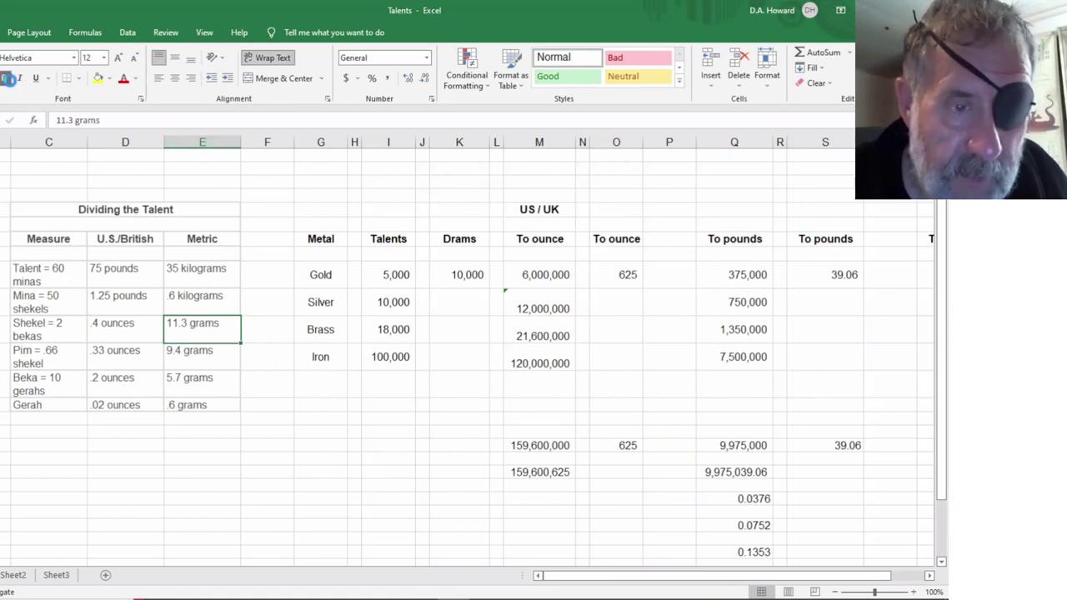
{"action": "left_click", "coordinate": [8, 78]}
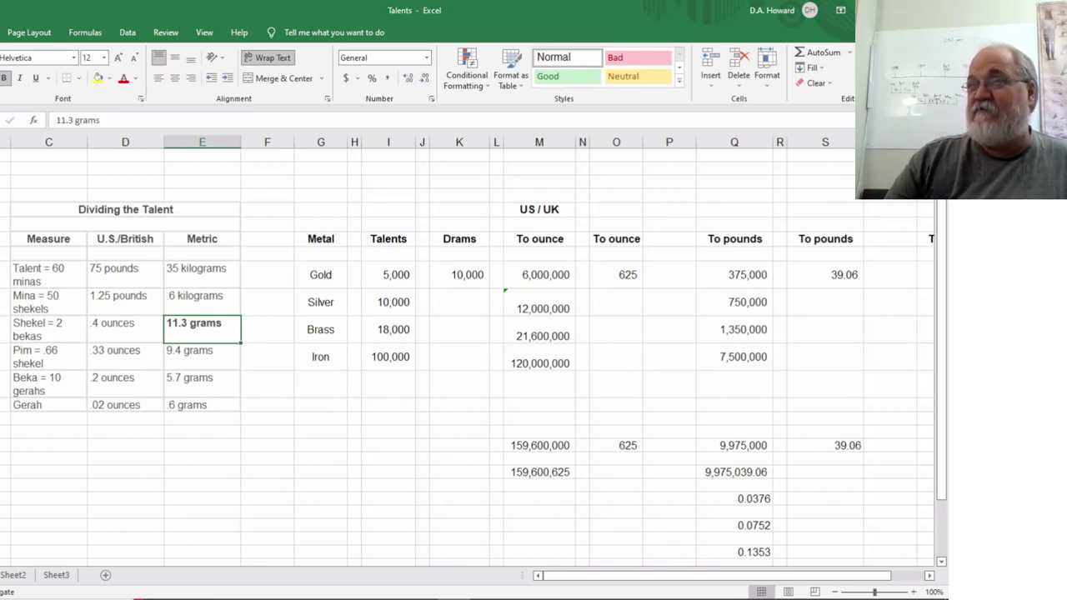
Step: Copy the entire contents of the current worksheet and paste them into Sheet2
{"action": "key", "text": "ctrl+a"}
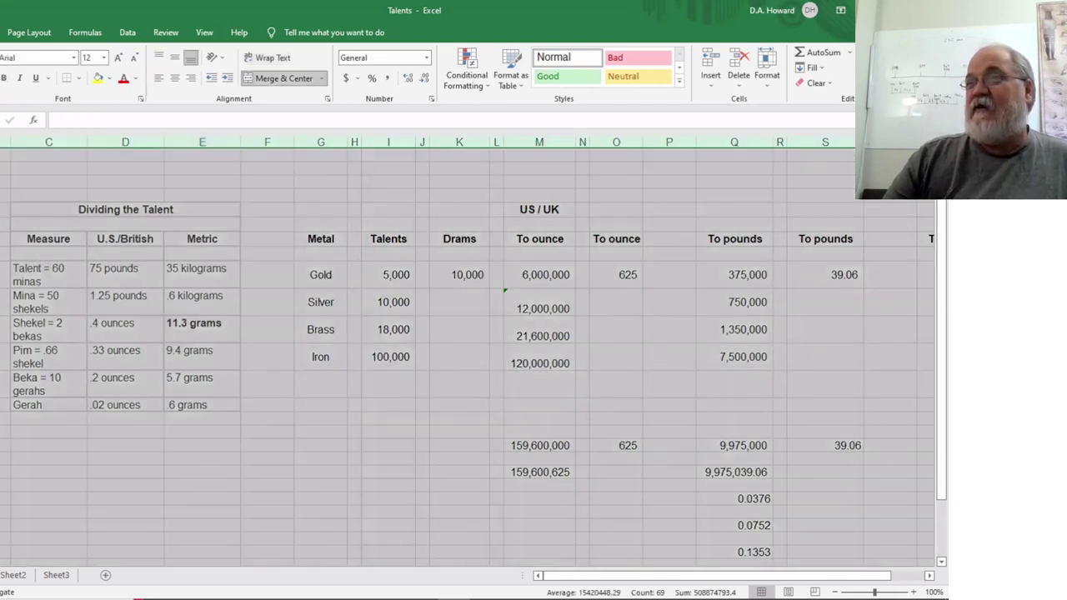
{"action": "right_click", "coordinate": [22, 223]}
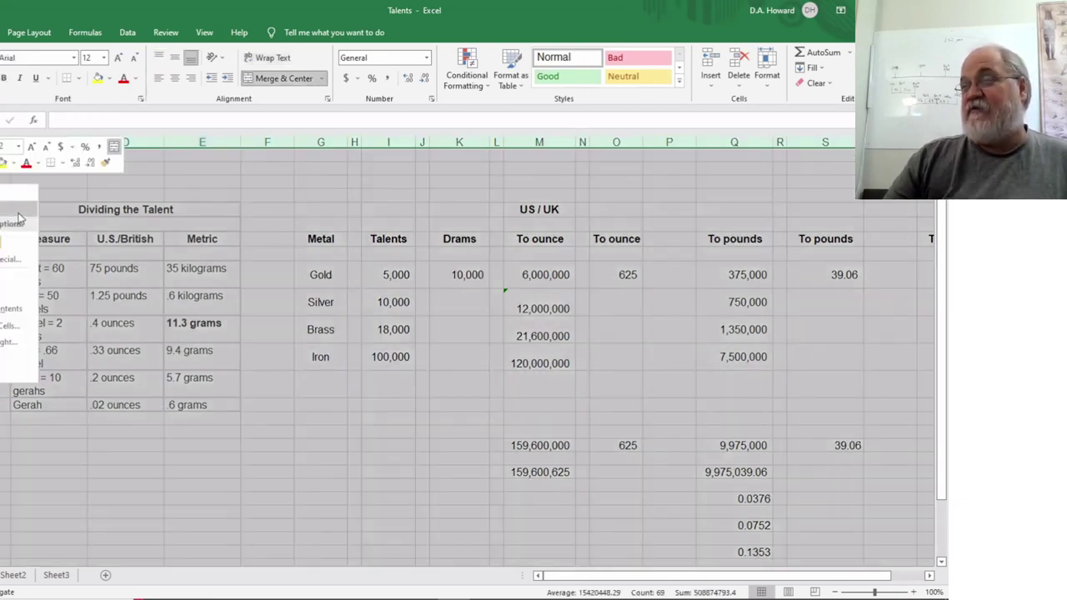
{"action": "key", "text": "ctrl+c"}
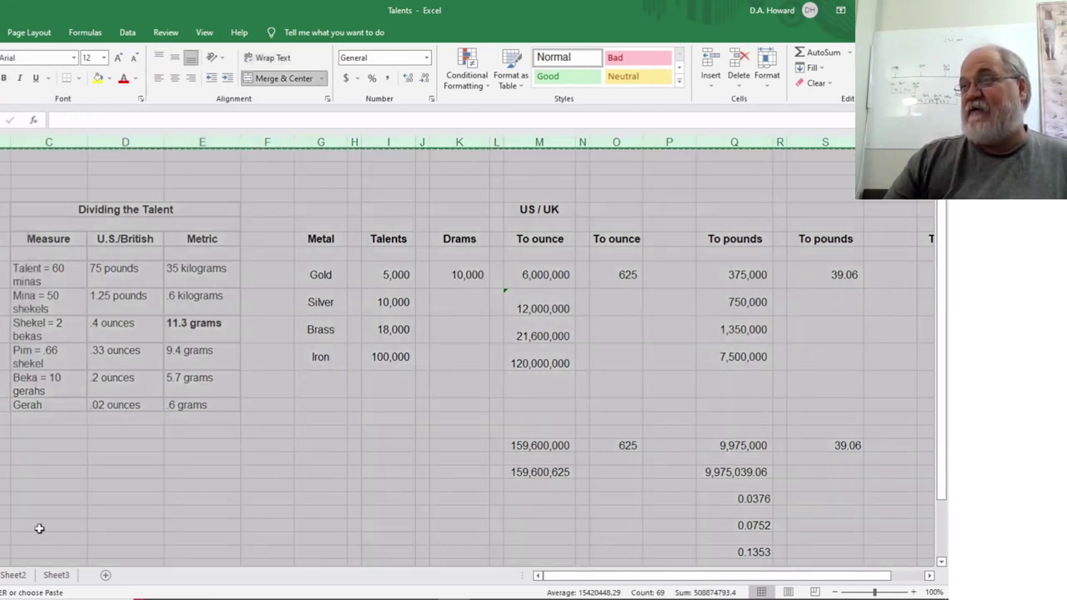
{"action": "left_click", "coordinate": [18, 575]}
{"action": "key", "text": "ctrl+a"}
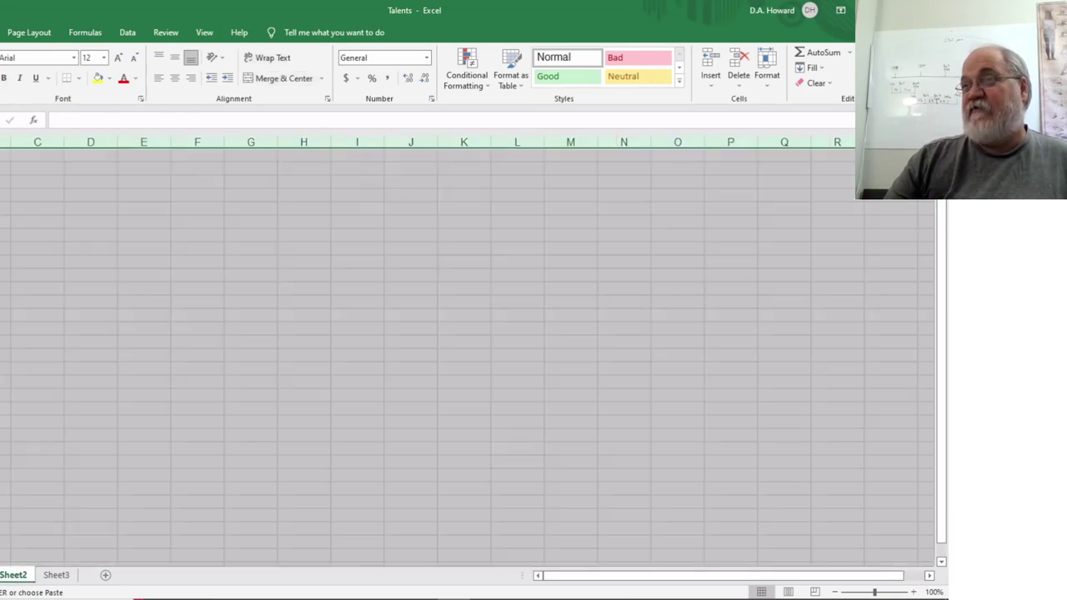
{"action": "key", "text": "shift+F10"}
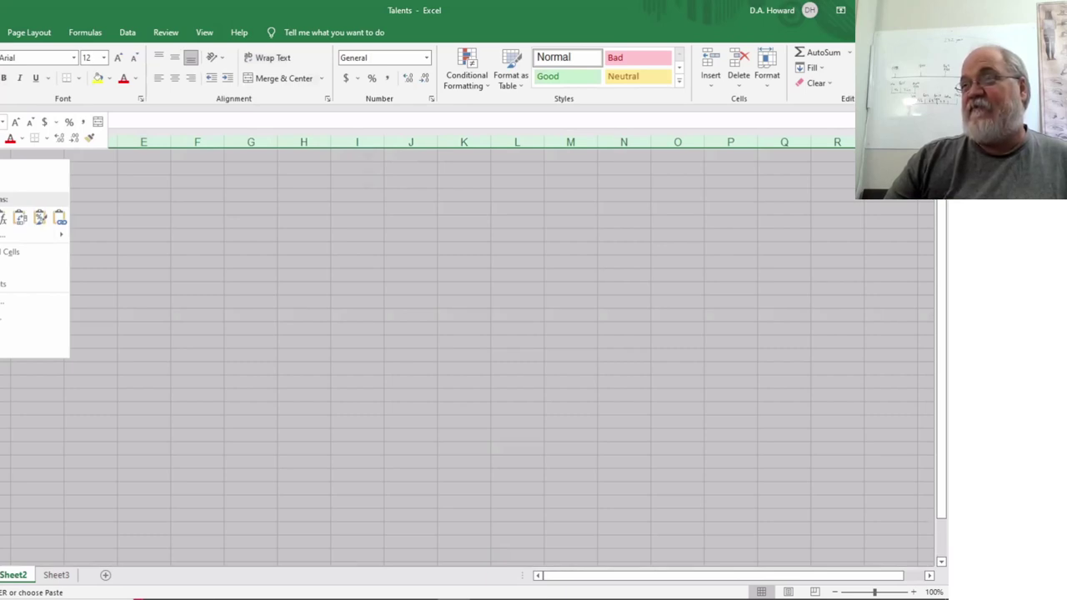
{"action": "key", "text": "ctrl+v"}
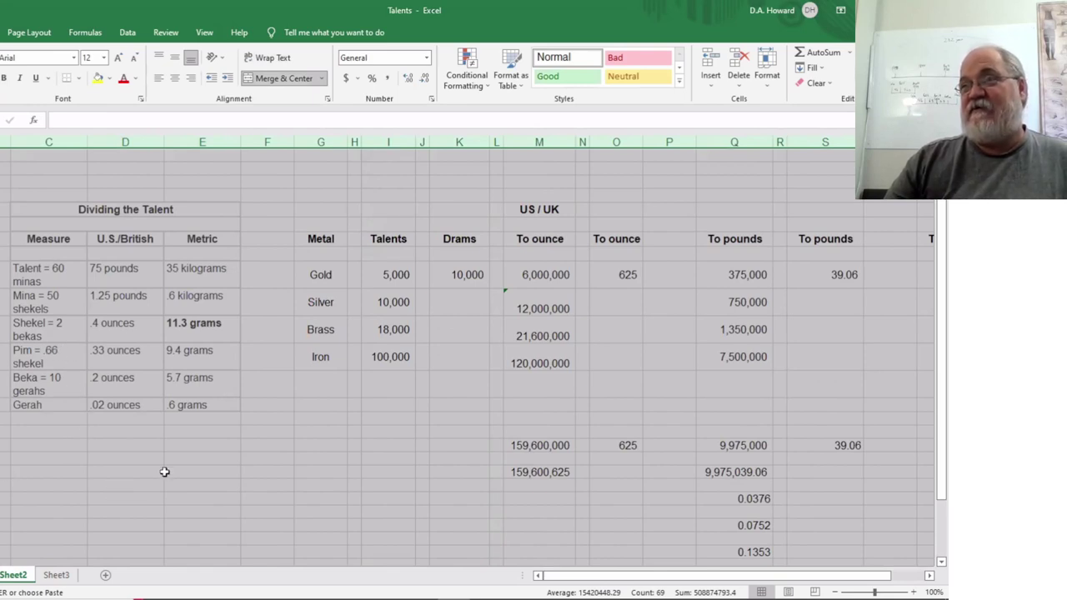
{"action": "left_click", "coordinate": [200, 429]}
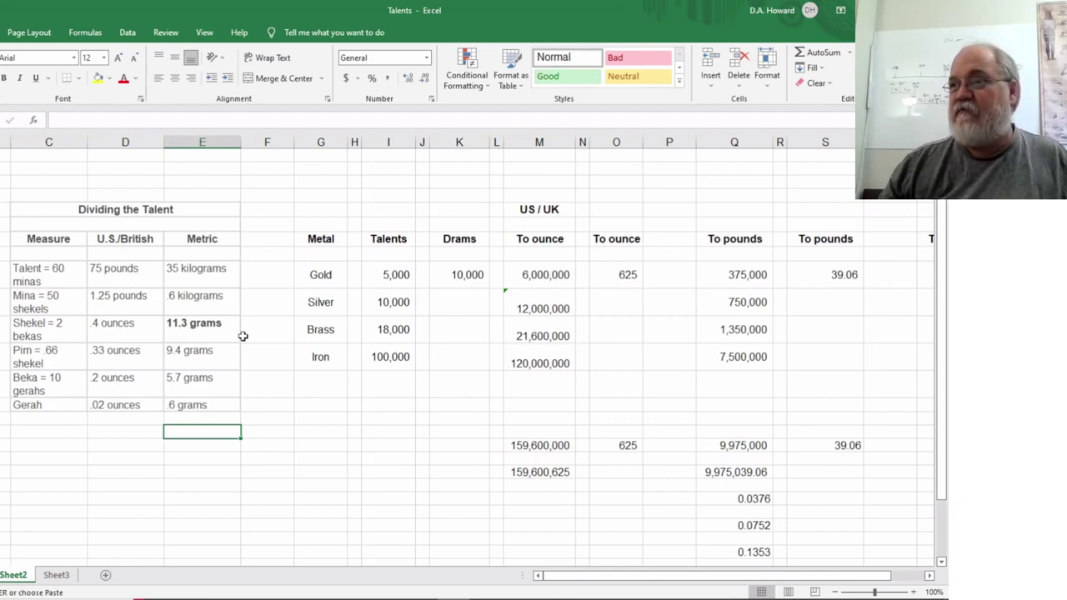
Step: Enter the source address learnreligions.com/what-is-a-talent-700699 in column C, one row below the Gerah row's following blank row
{"action": "left_click", "coordinate": [50, 430]}
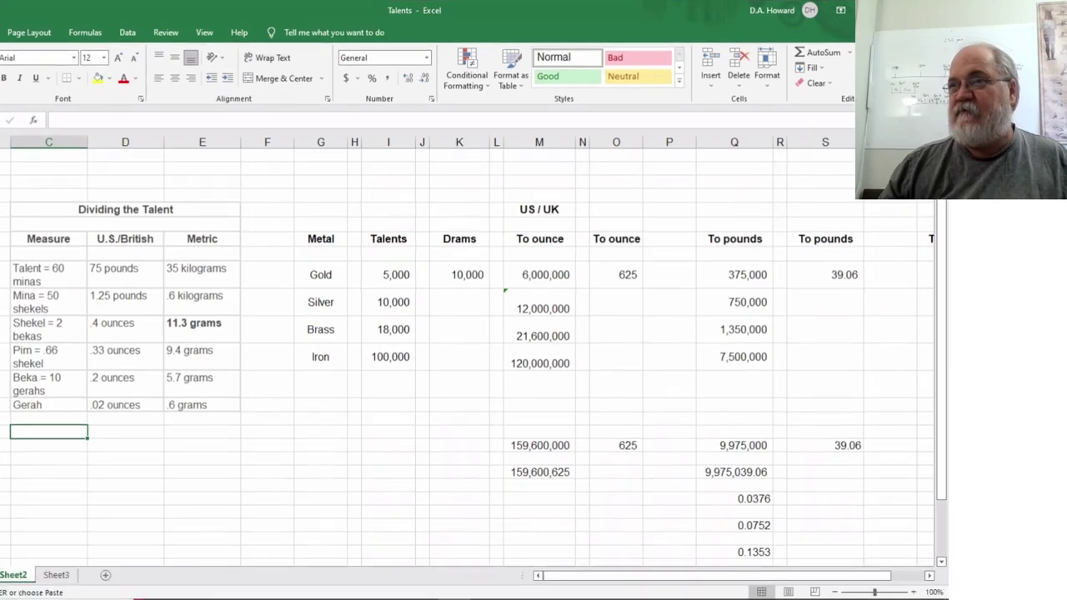
{"action": "type", "text": "Iea"}
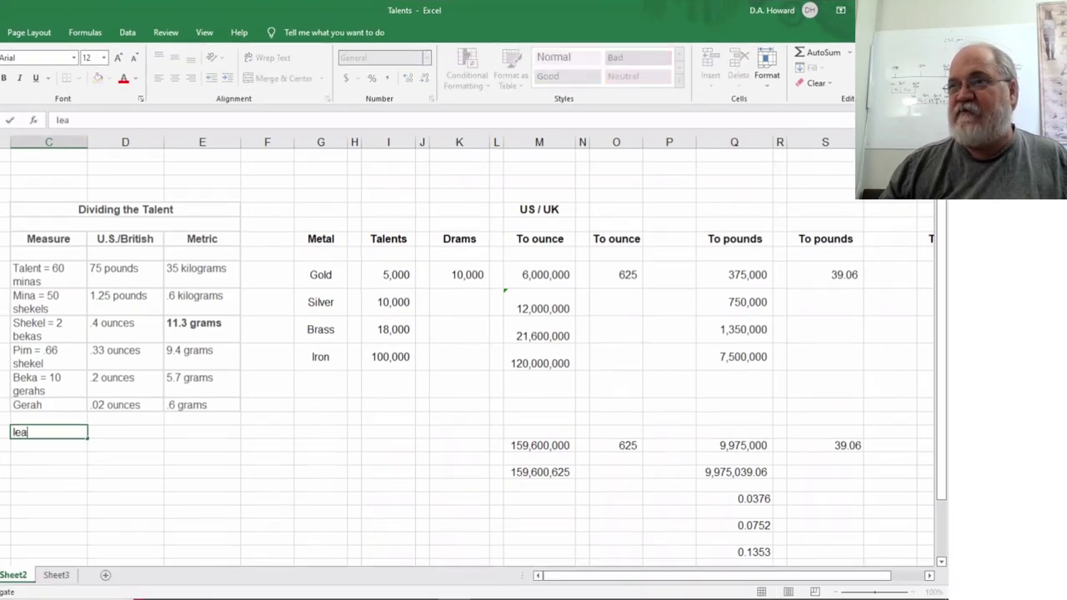
{"action": "type", "text": "rnrel"}
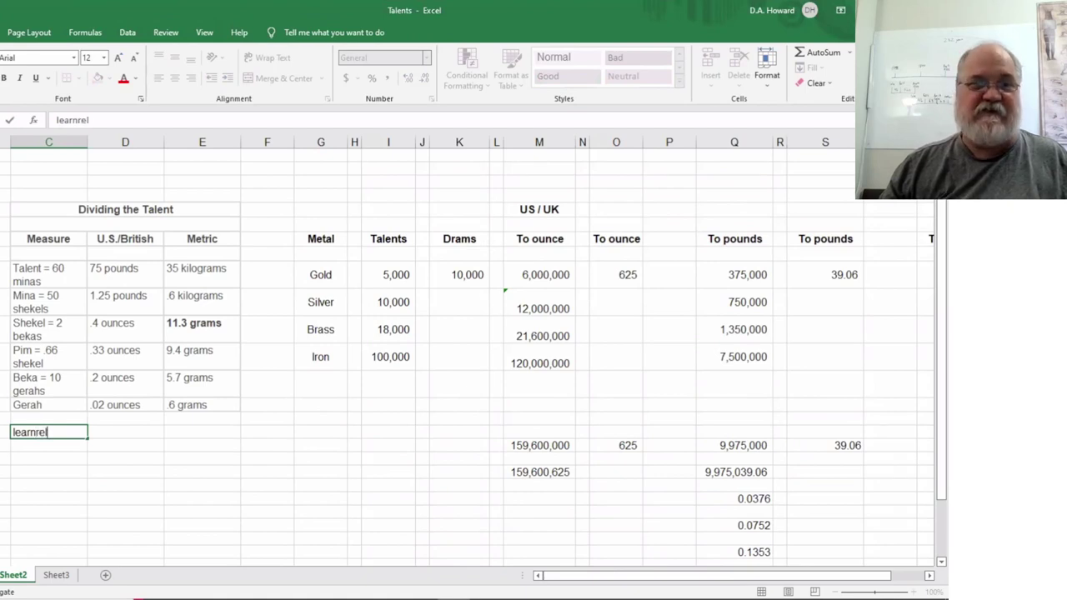
{"action": "type", "text": "igion"}
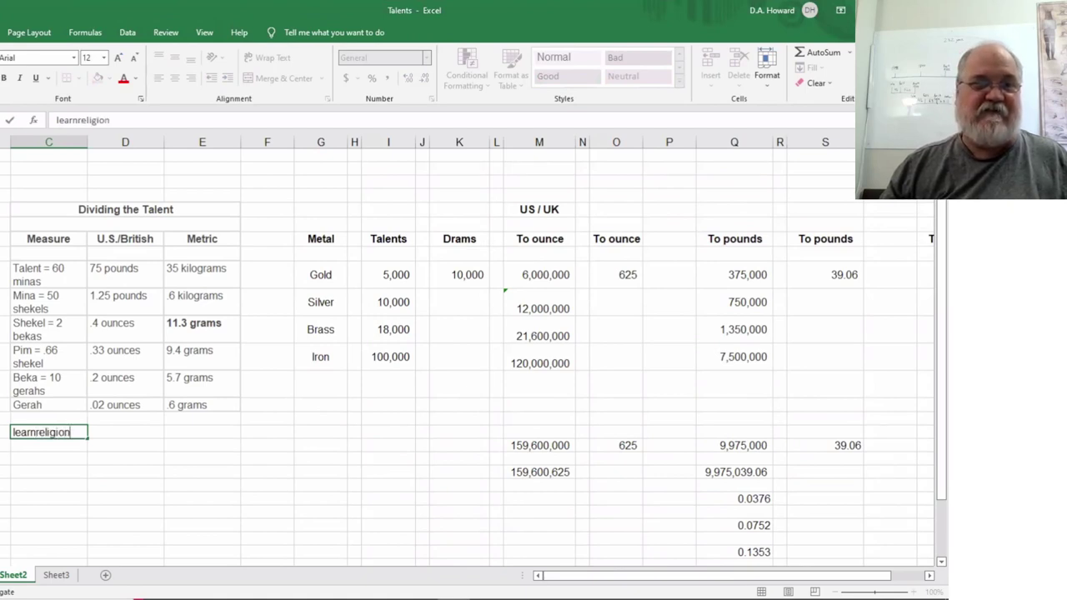
{"action": "type", "text": "s.com"}
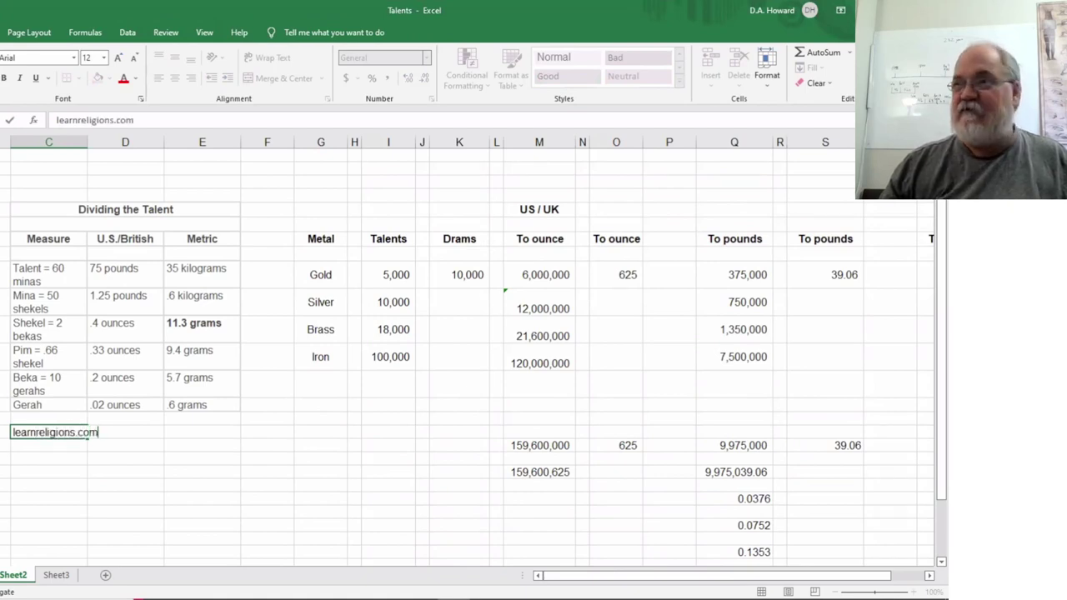
{"action": "type", "text": "/what"}
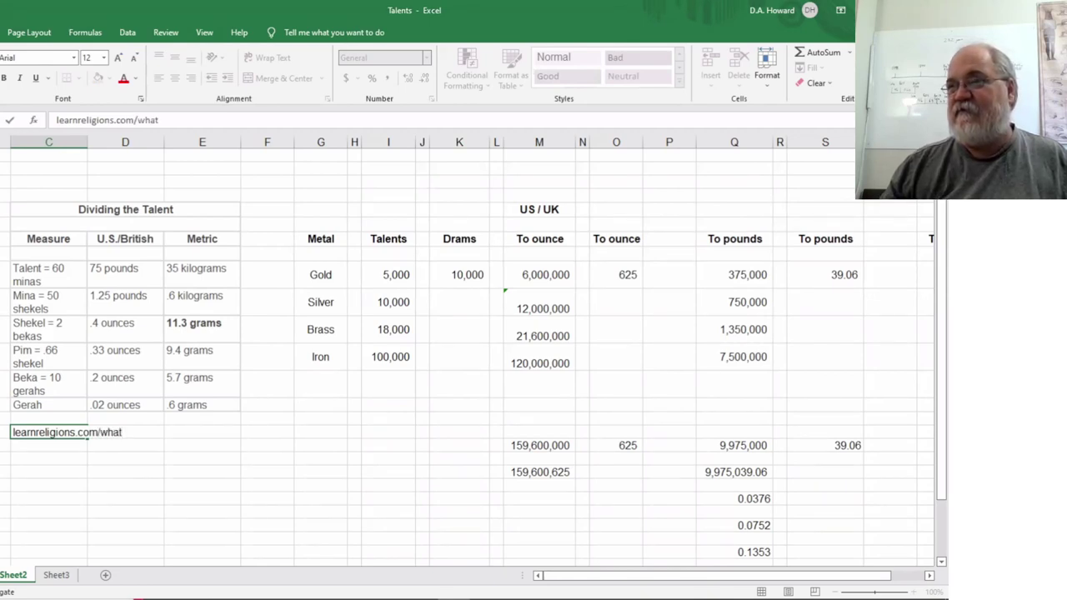
{"action": "type", "text": "-is"}
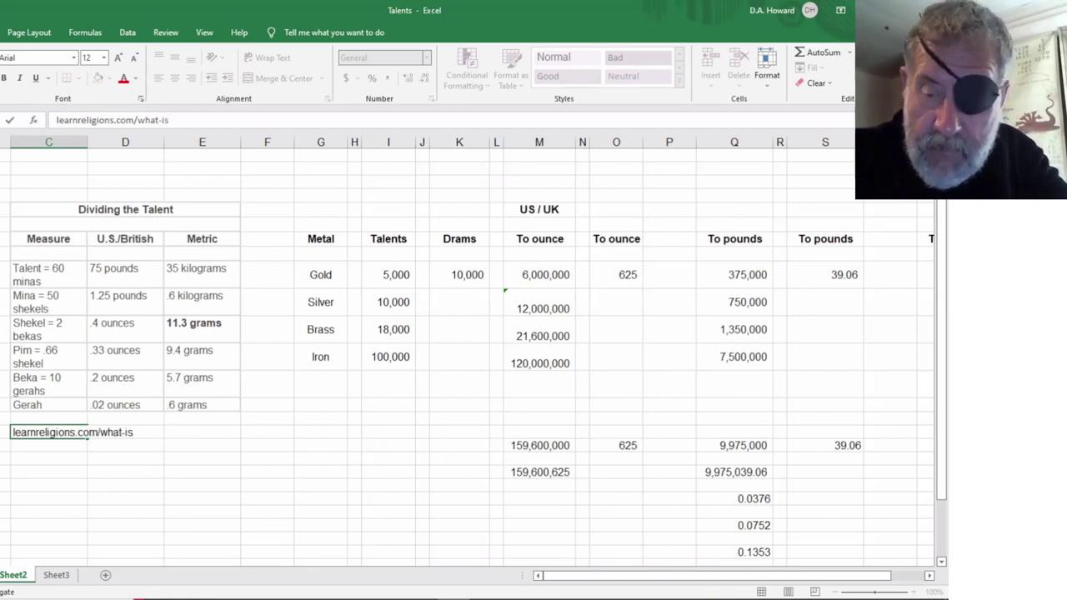
{"action": "type", "text": "-a"}
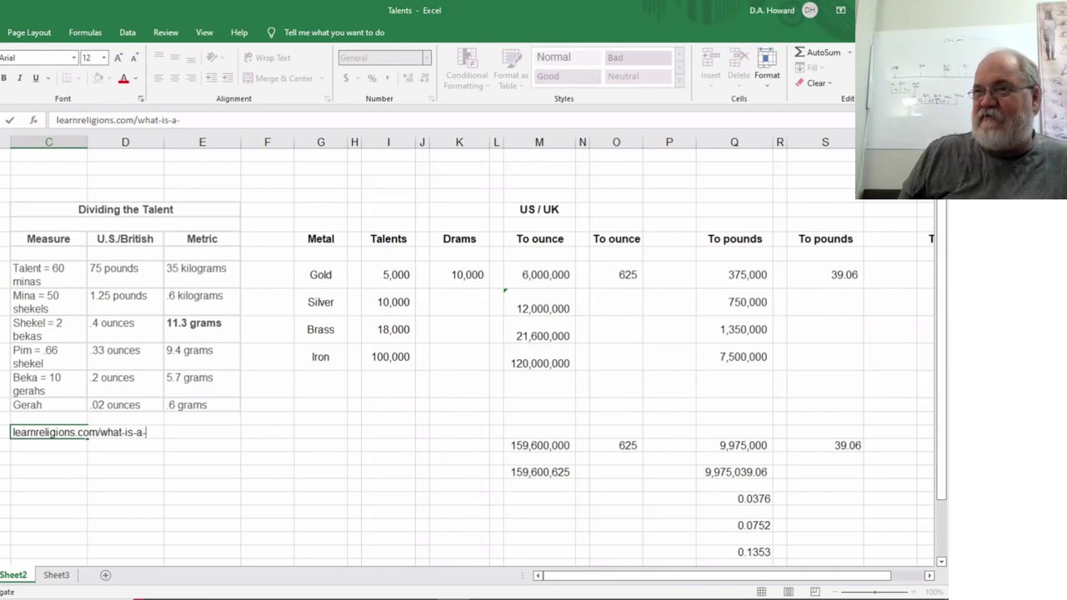
{"action": "type", "text": "-talent-7"}
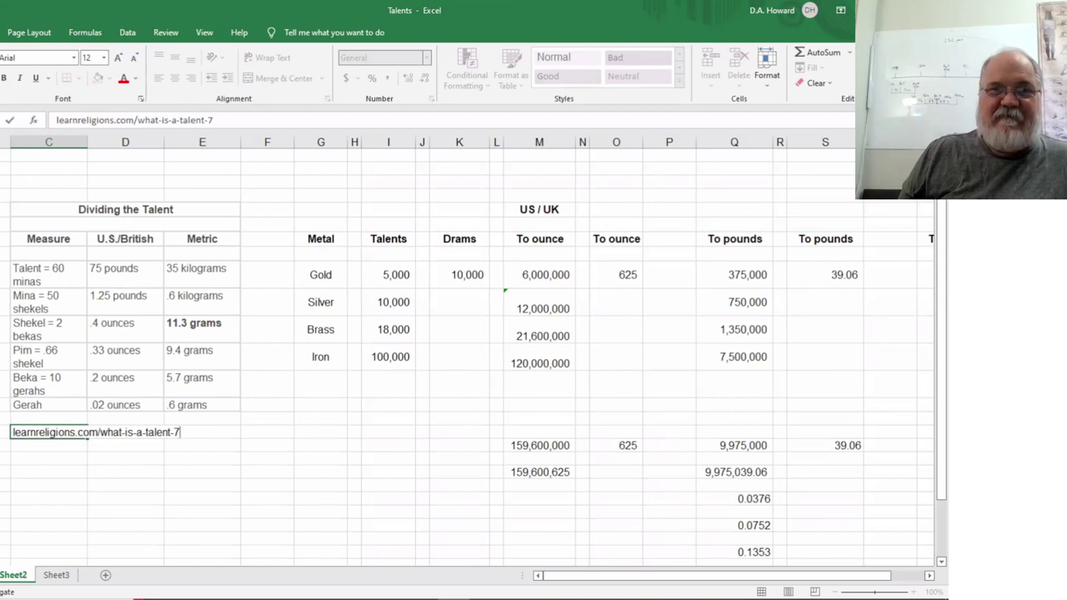
{"action": "type", "text": "00"}
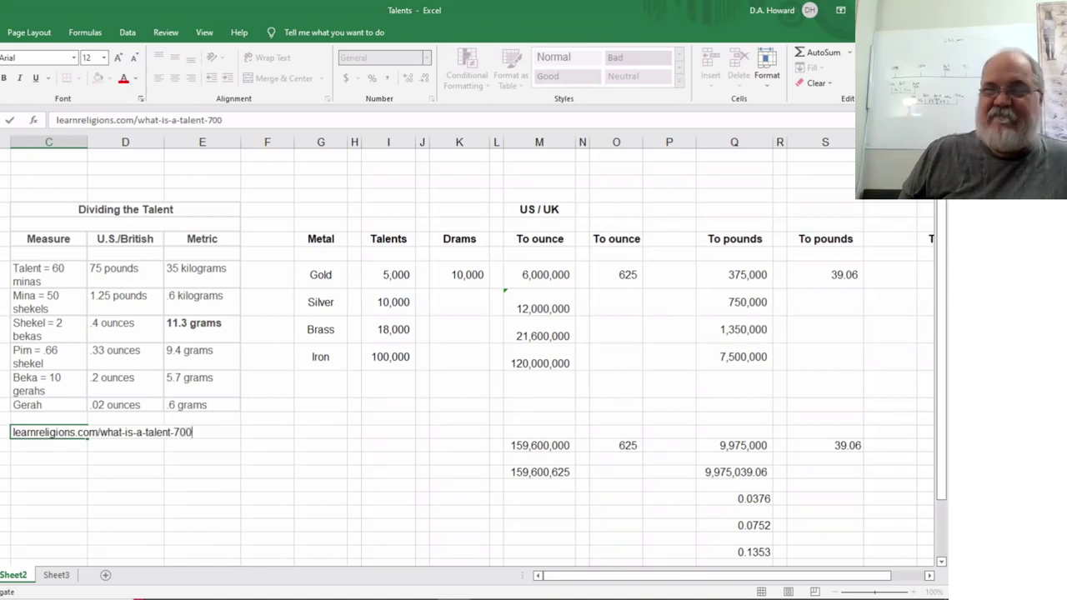
{"action": "type", "text": "699"}
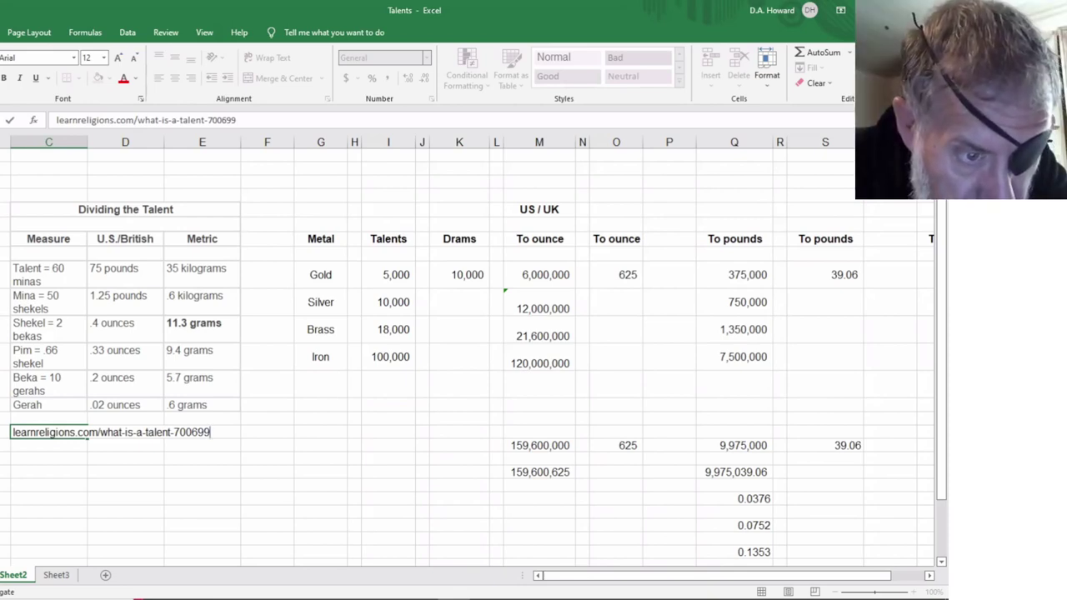
{"action": "key", "text": "Return"}
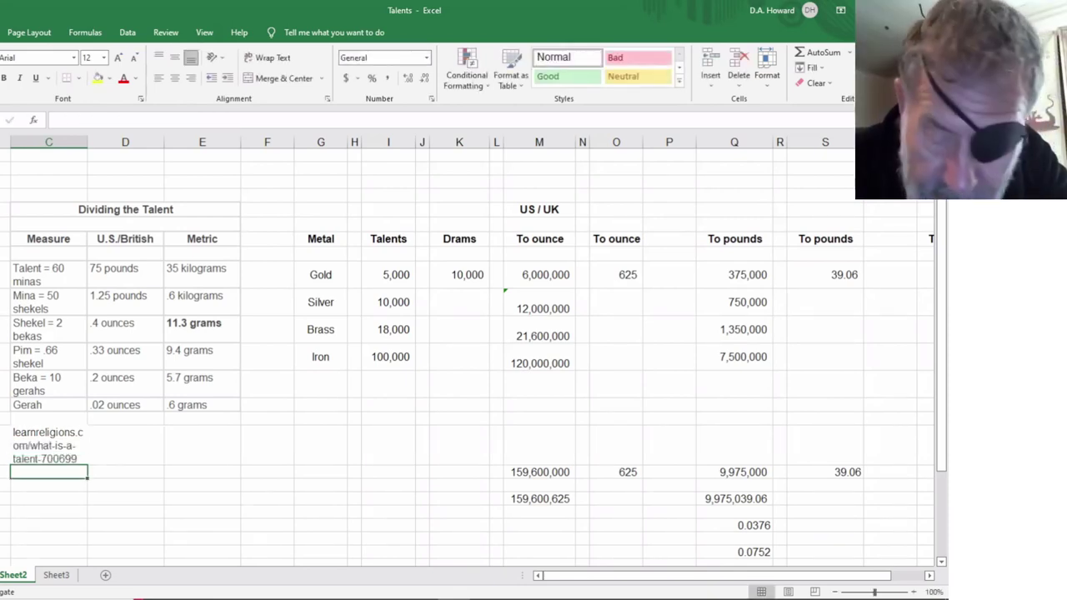
Step: Merge and center the source address across columns C to E beneath the Dividing the Talent table
{"action": "key", "text": "Up"}
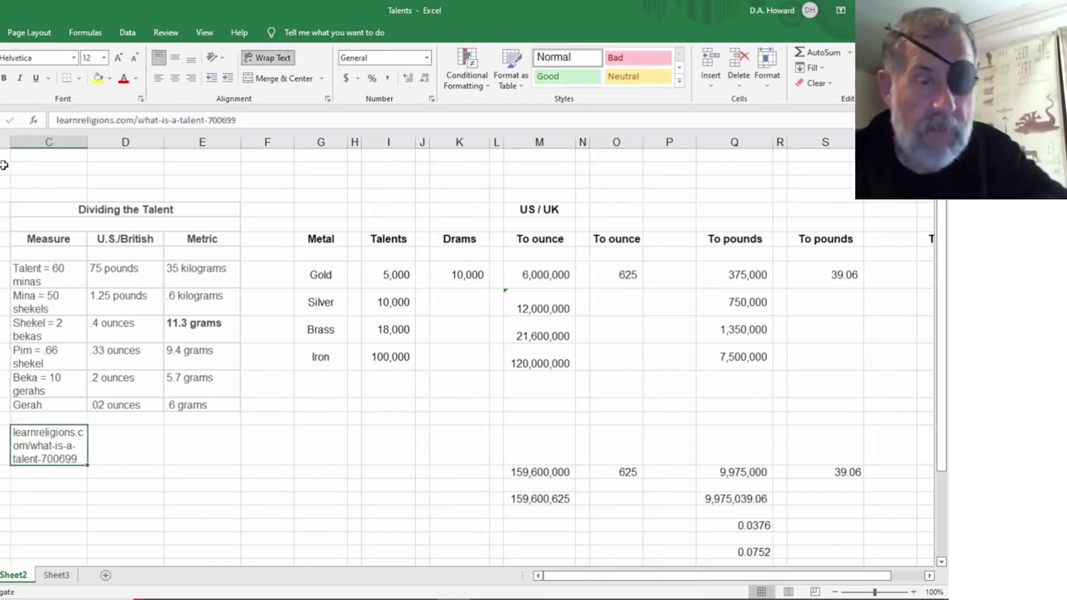
{"action": "left_click_drag", "start_coordinate": [78, 445], "coordinate": [186, 459]}
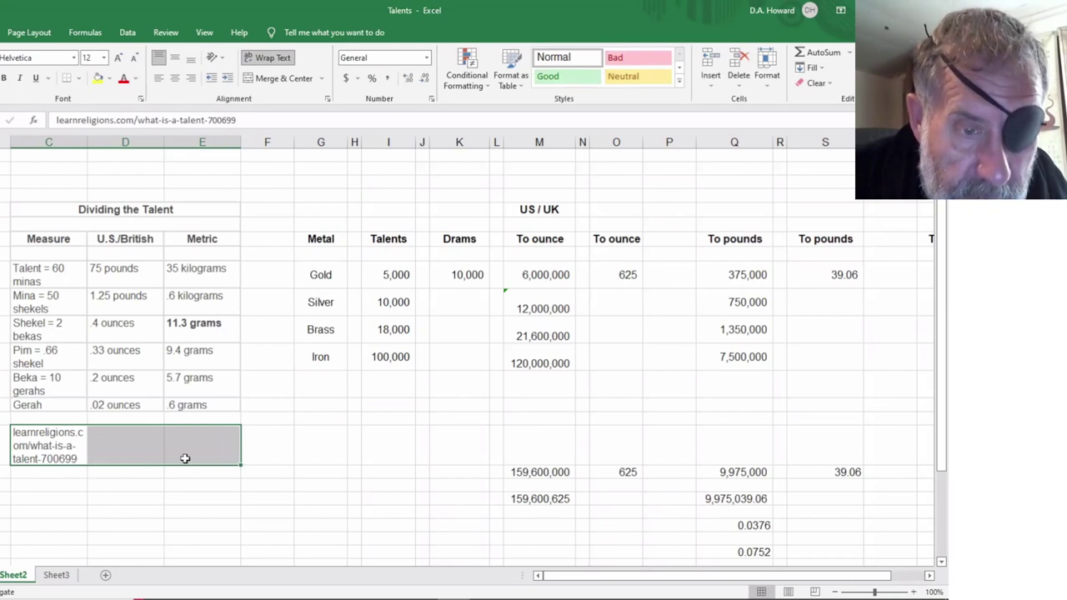
{"action": "right_click", "coordinate": [204, 453]}
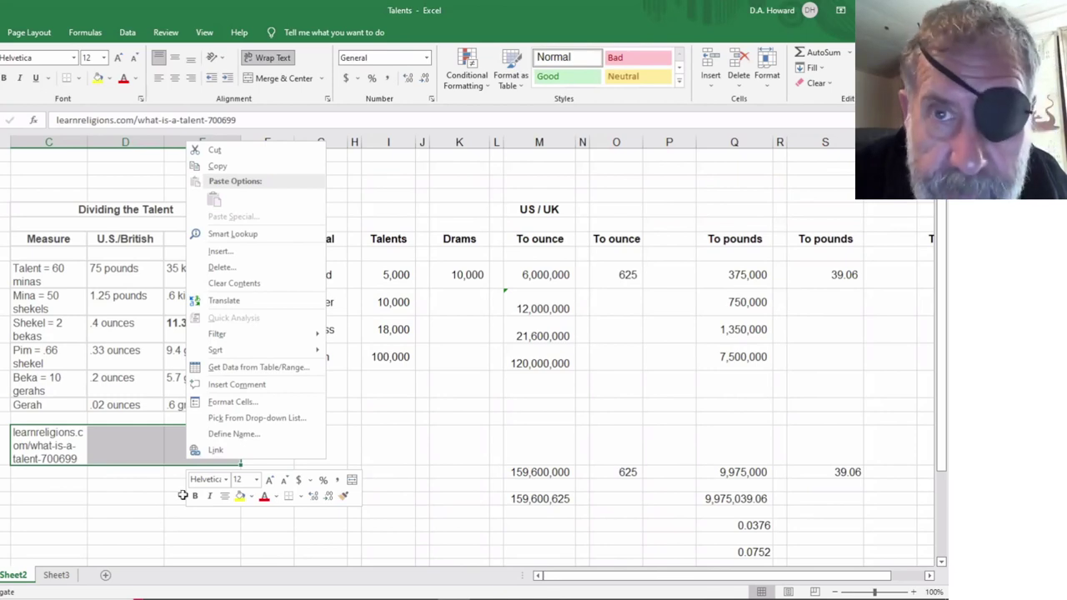
{"action": "key", "text": "Escape"}
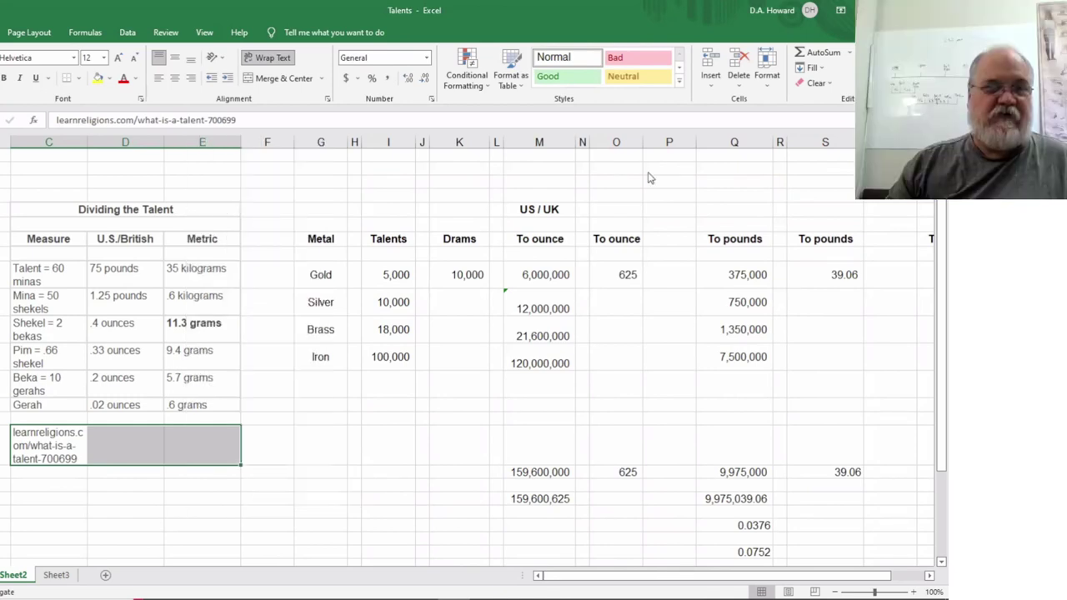
{"action": "left_click", "coordinate": [294, 79]}
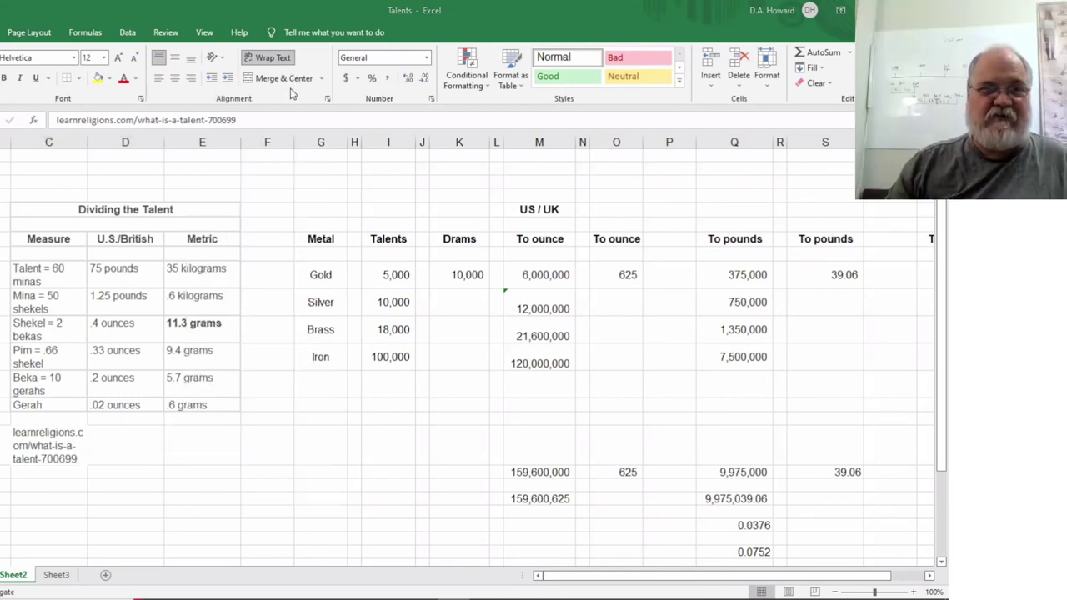
{"action": "key", "text": "ctrl+z"}
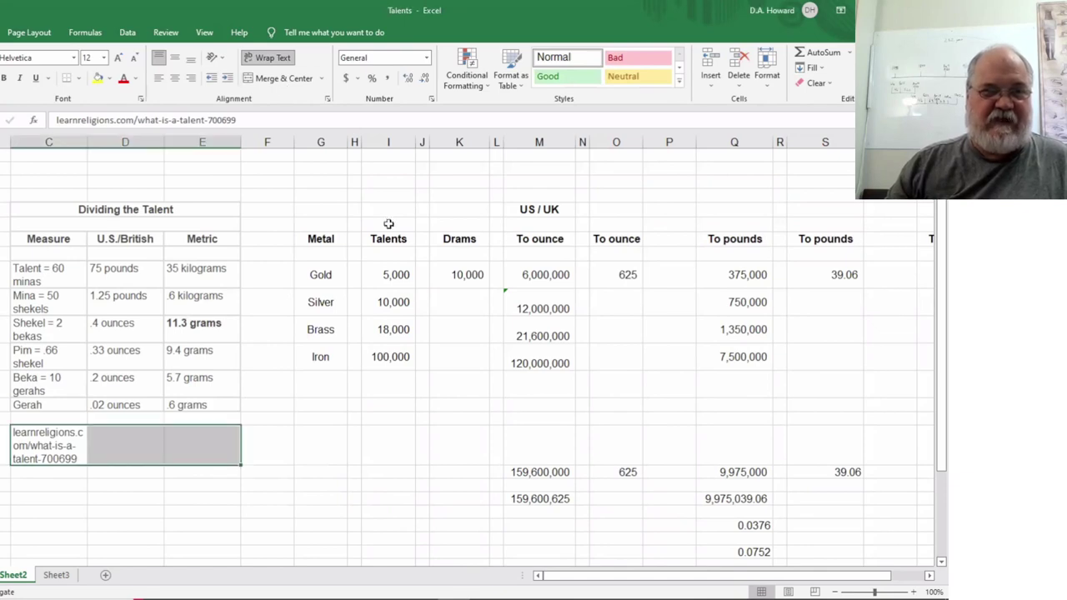
{"action": "left_click", "coordinate": [275, 77]}
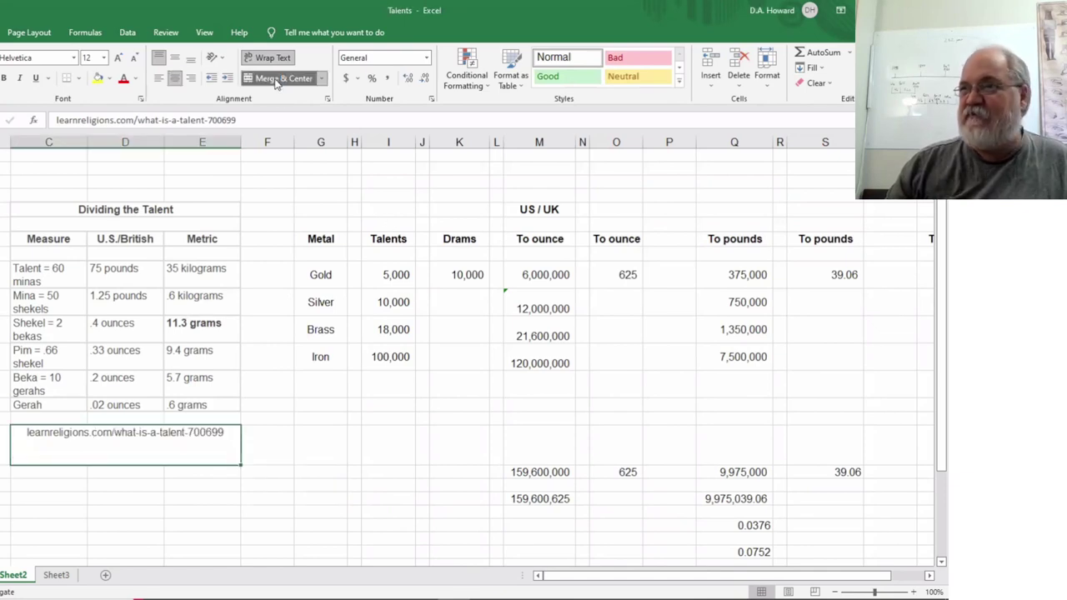
{"action": "left_click", "coordinate": [311, 451]}
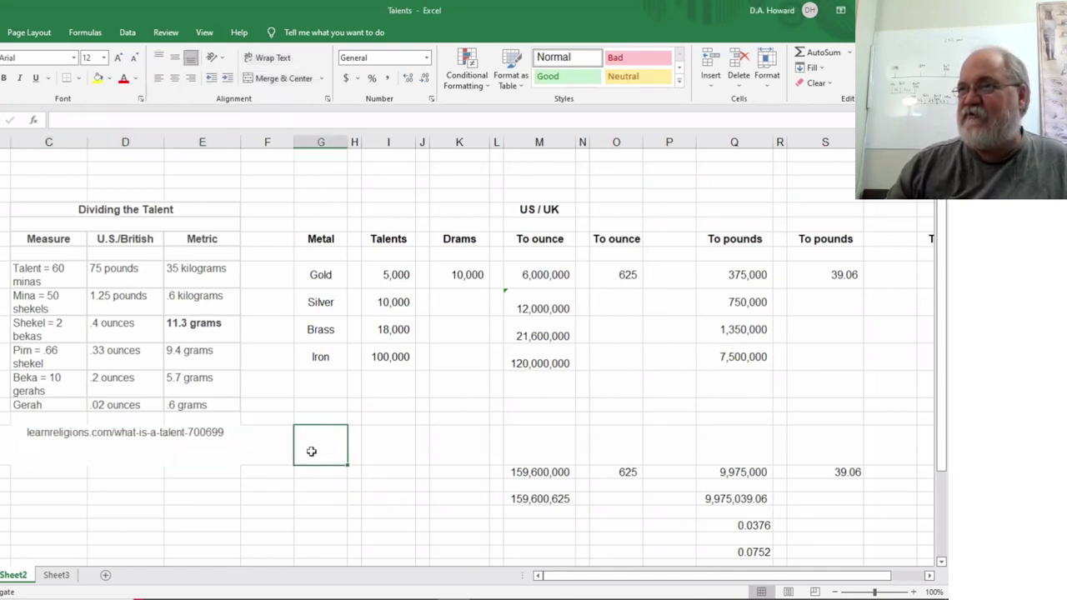
{"action": "left_click", "coordinate": [182, 437]}
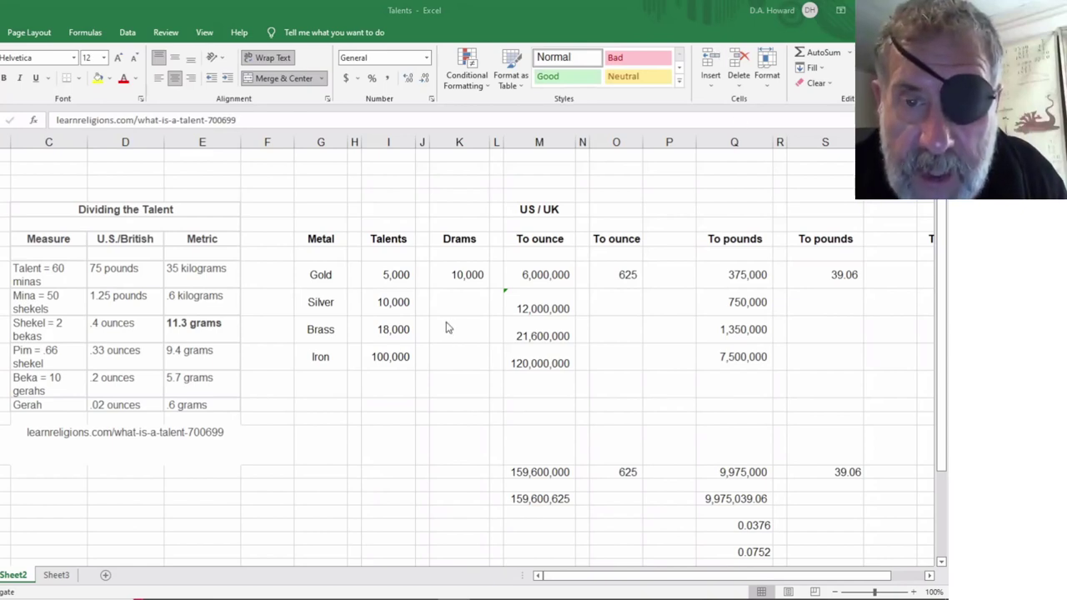
{"action": "key", "text": "alt+Tab"}
{"action": "left_click", "coordinate": [552, 275]}
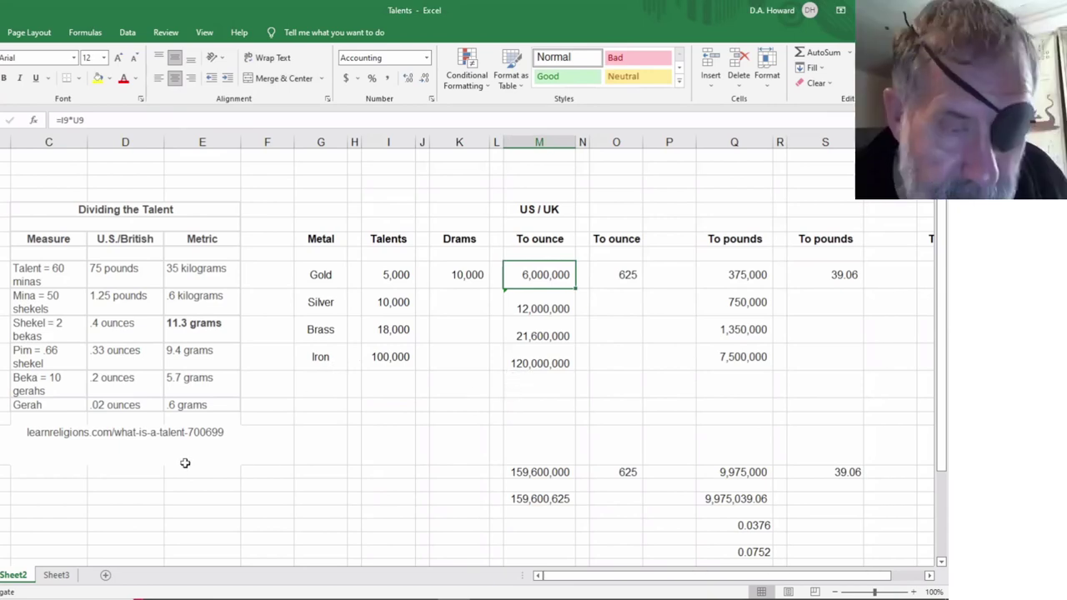
{"action": "left_click", "coordinate": [125, 483]}
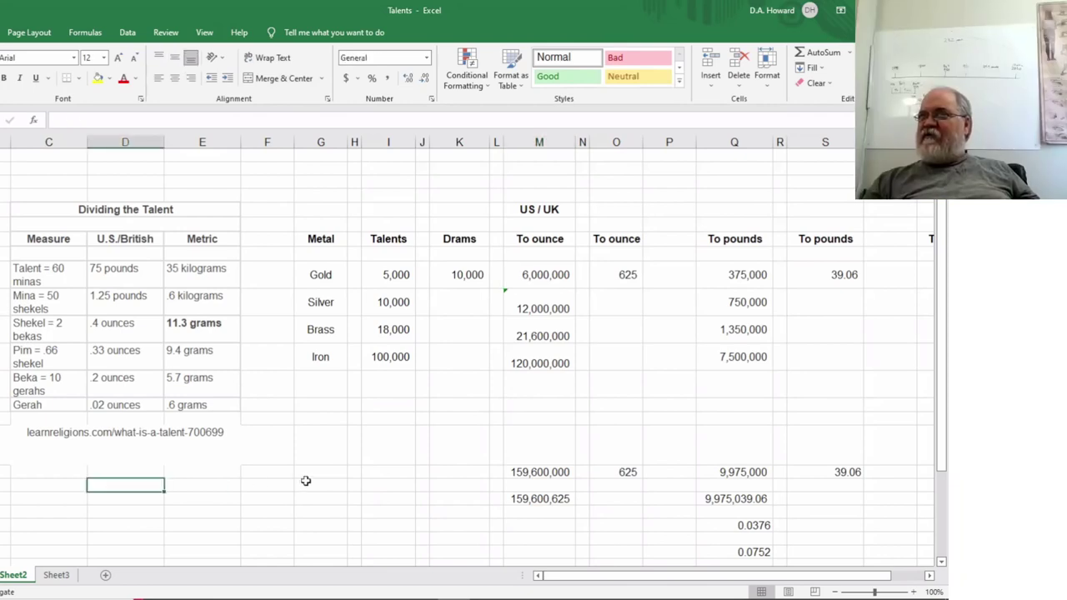
{"action": "left_click", "coordinate": [203, 440]}
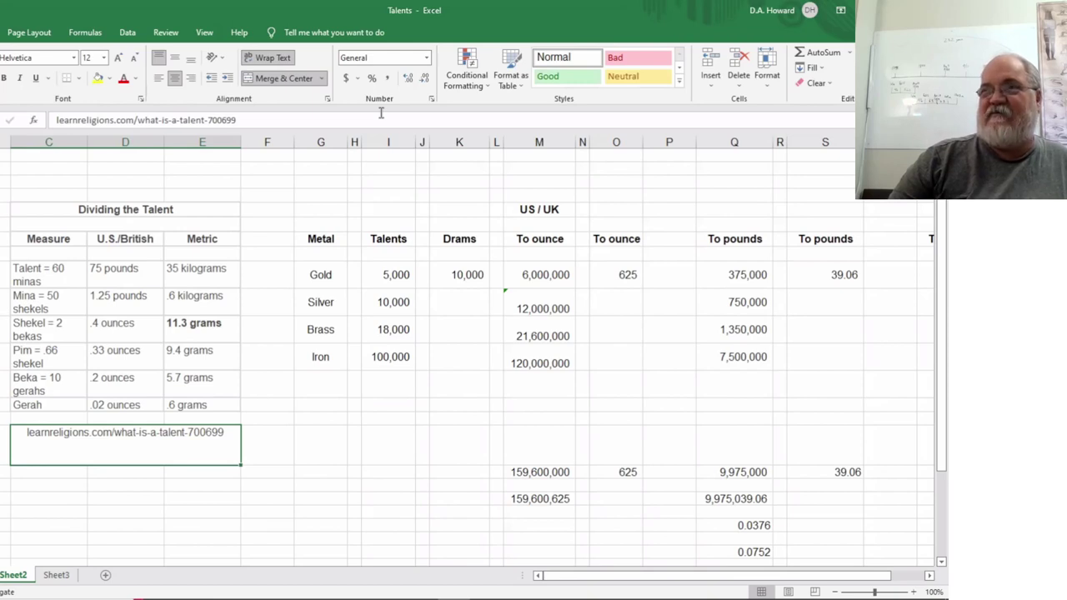
{"action": "left_click", "coordinate": [441, 536]}
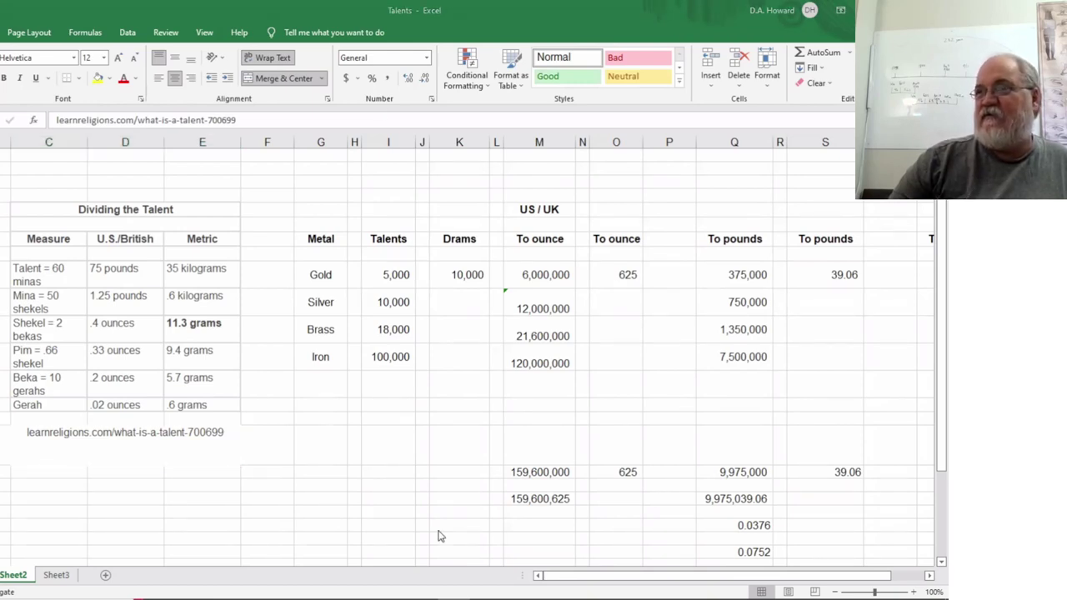
Step: Switch to the Ten Thousand document in Word and view the verses following I Chronicles 29:7
{"action": "key", "text": "alt+Tab"}
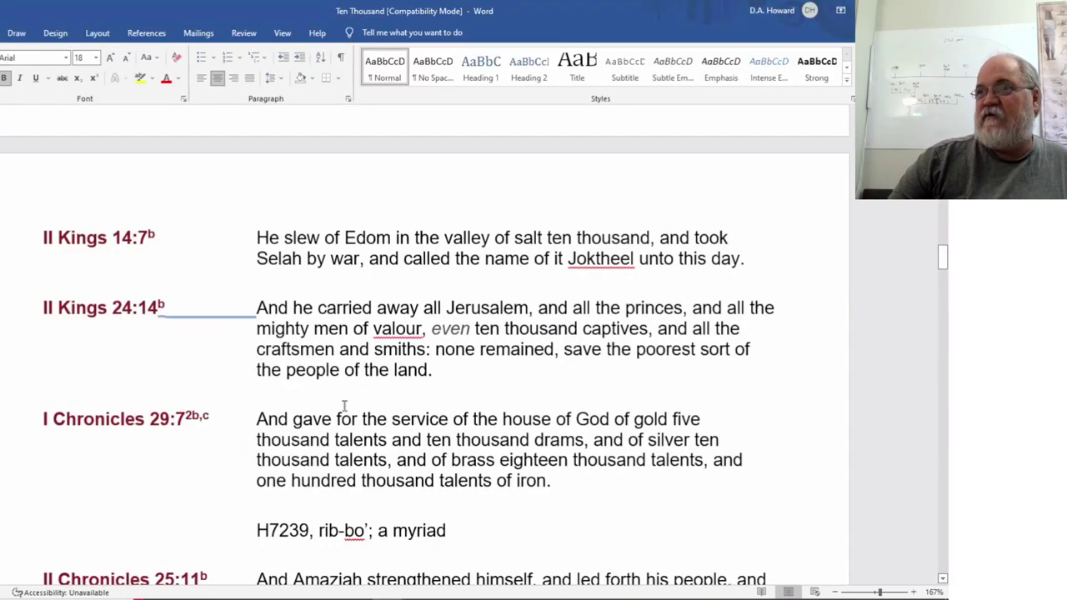
{"action": "scroll", "coordinate": [275, 334], "scroll_direction": "down", "scroll_amount": 5}
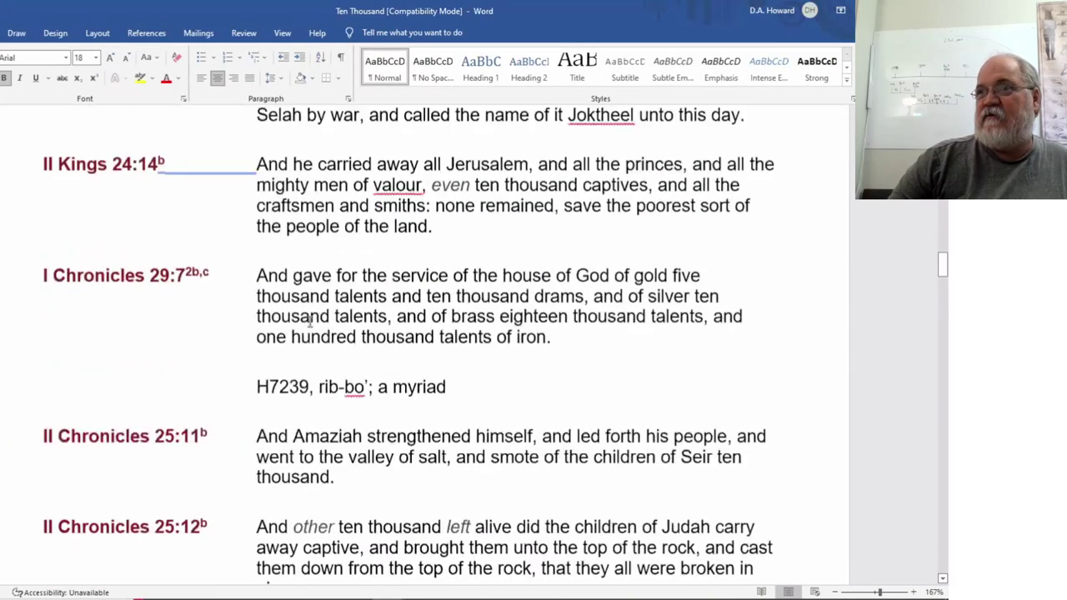